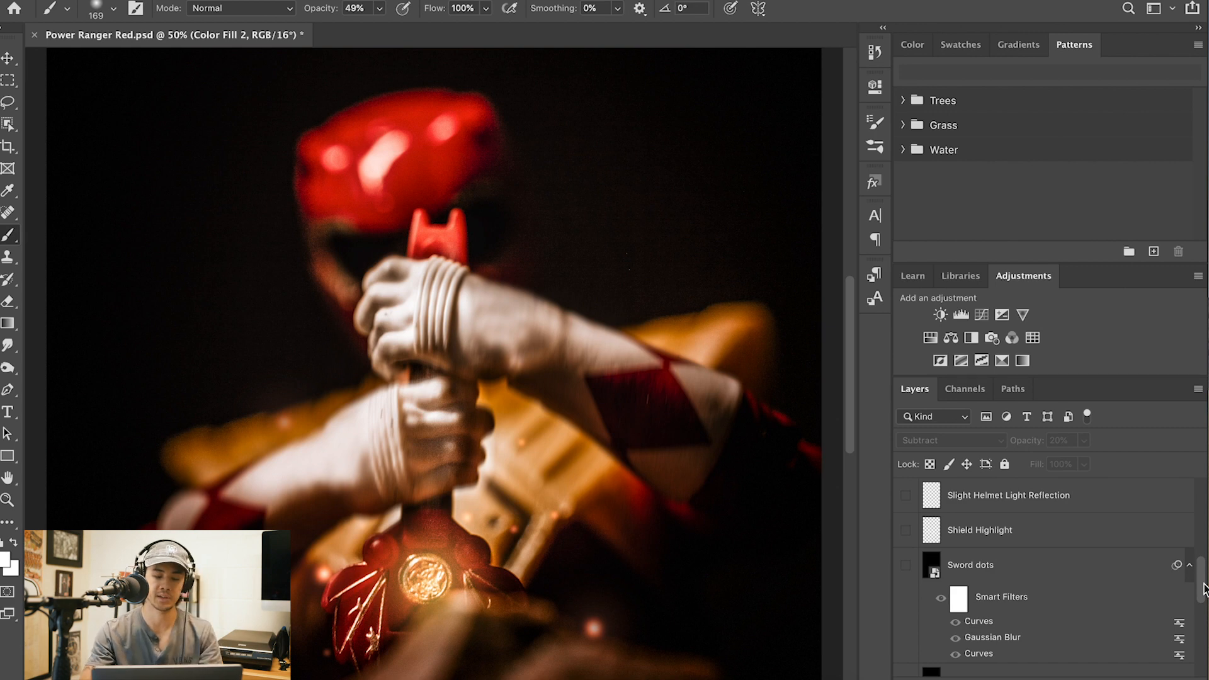
Make the Sword dots and Shield Highlight layers visible
key(super+1)
drag(849, 373, 852, 437)
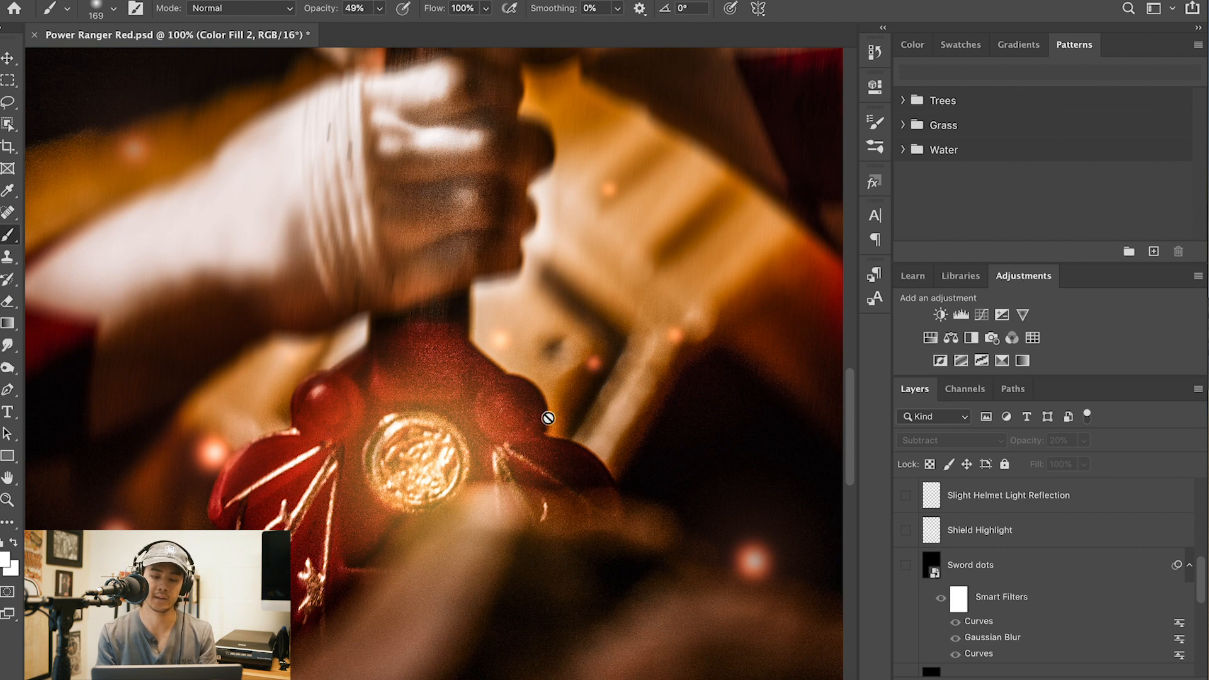
click(908, 566)
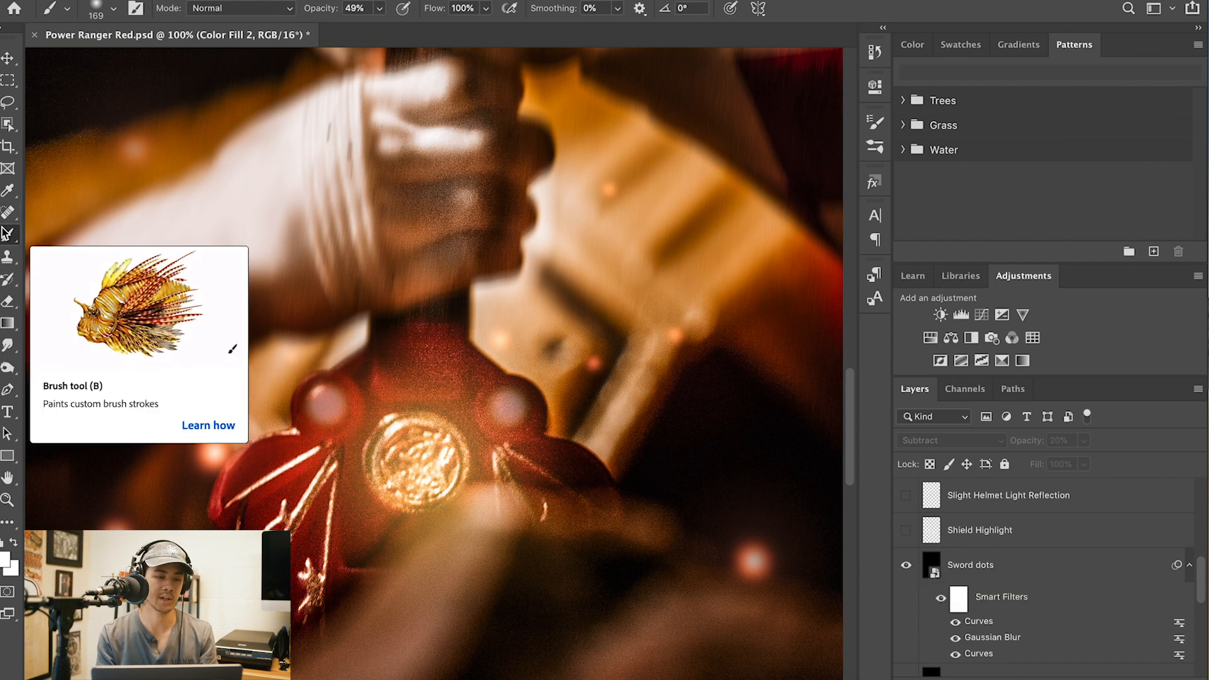
click(96, 9)
key(Return)
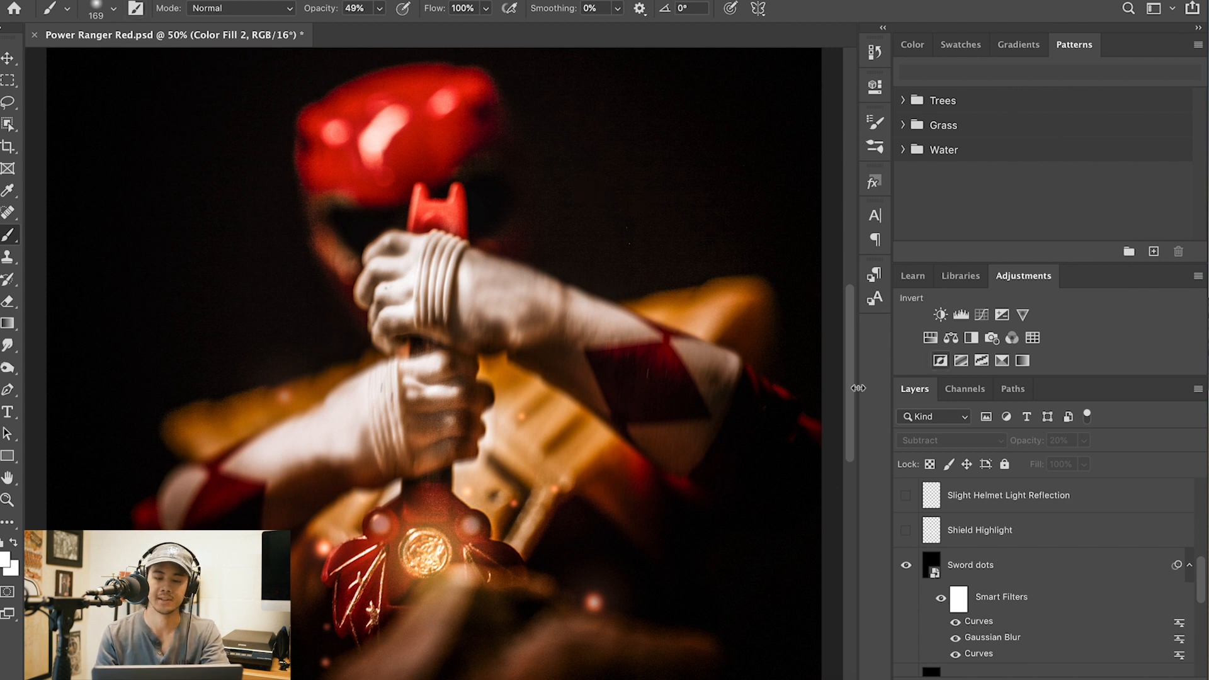
click(910, 530)
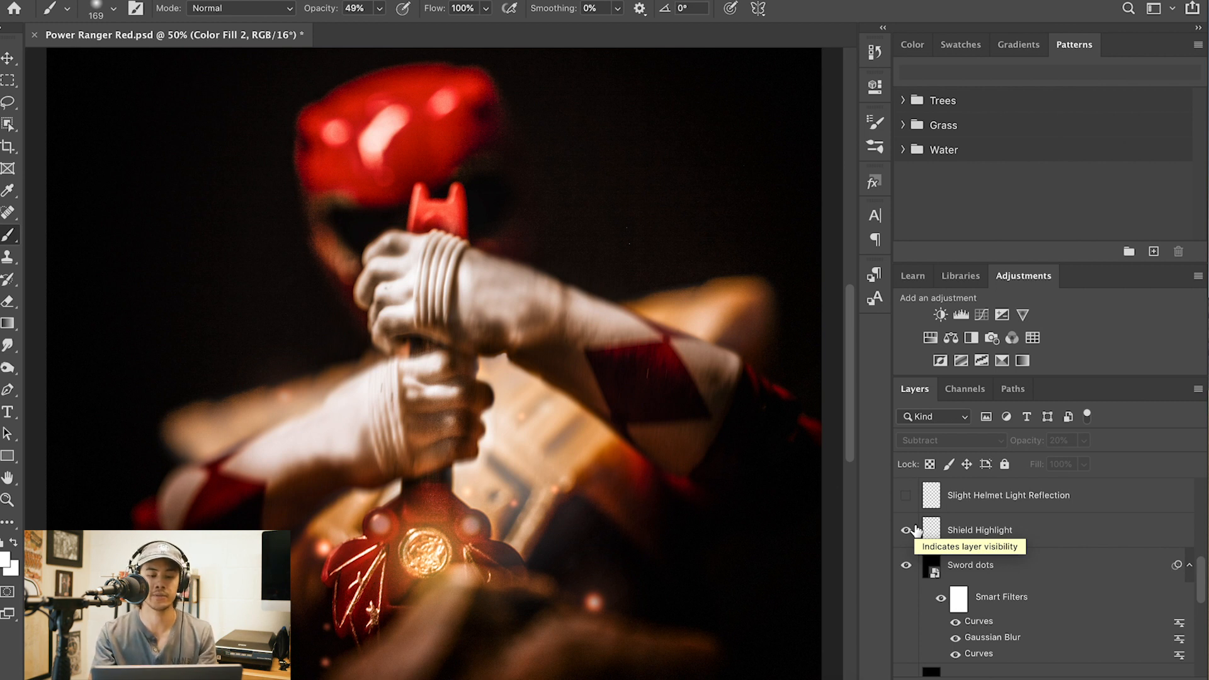
Turn on the Slight Helmet Light Reflection layer, toggling its visibility repeatedly to compare the helmet with and without it
key(super+minus)
key(super+minus)
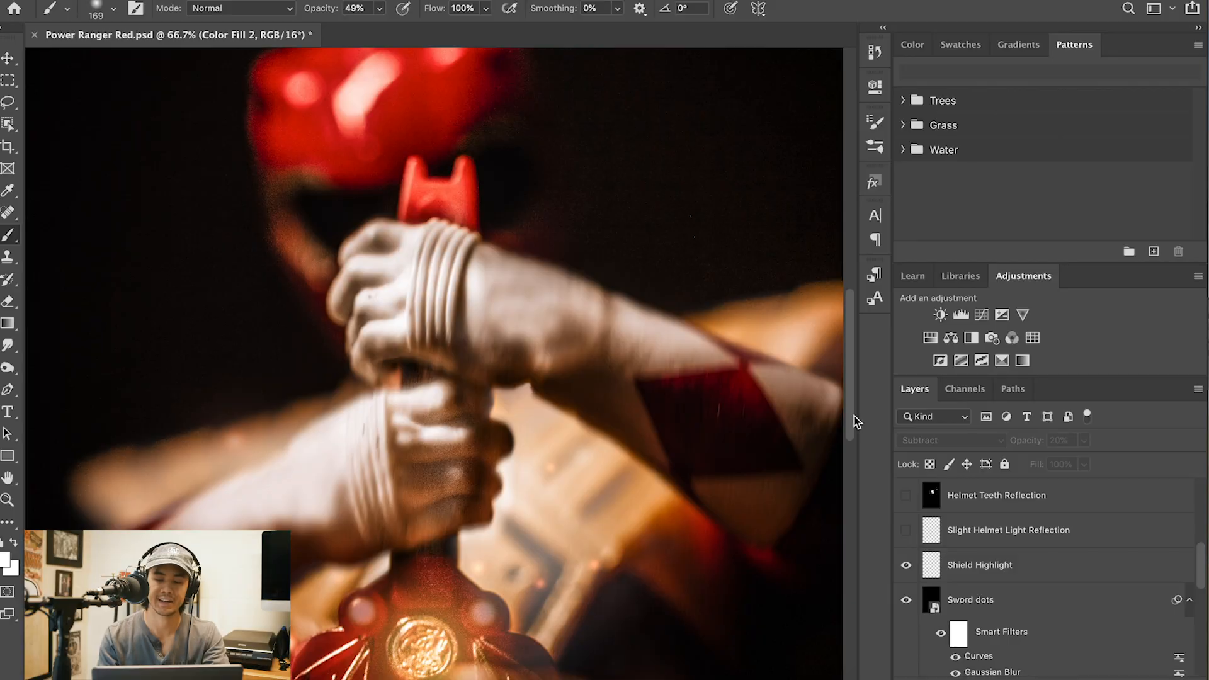
drag(853, 418, 853, 338)
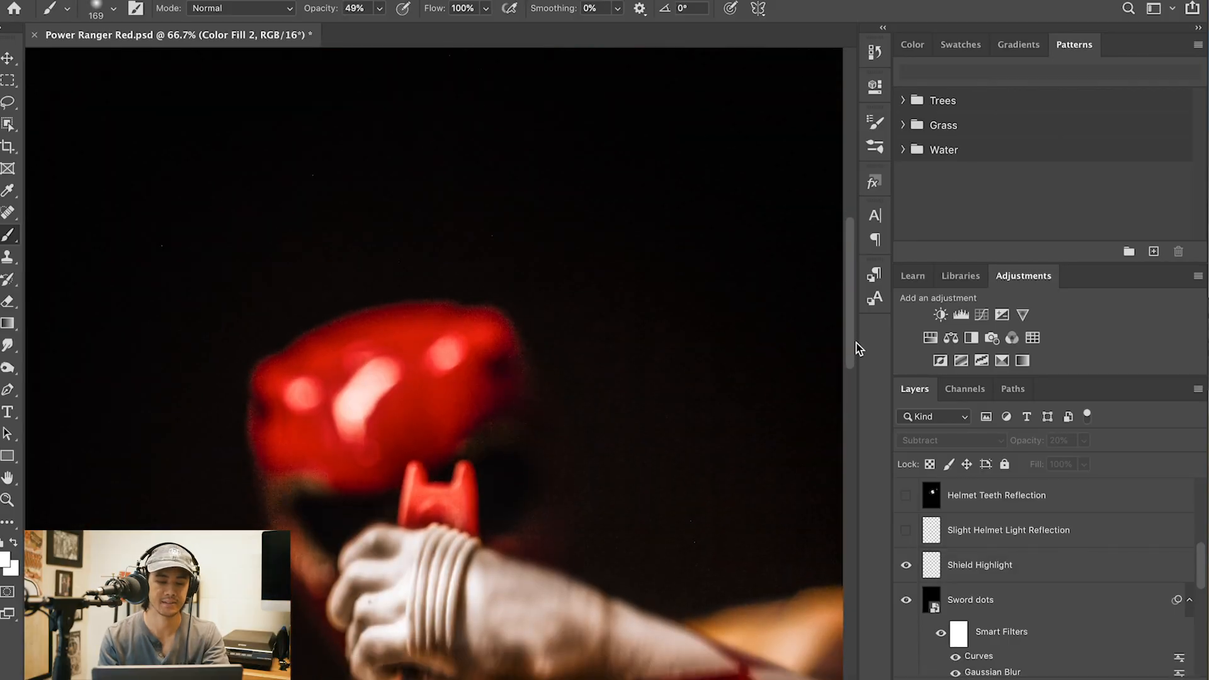
click(907, 533)
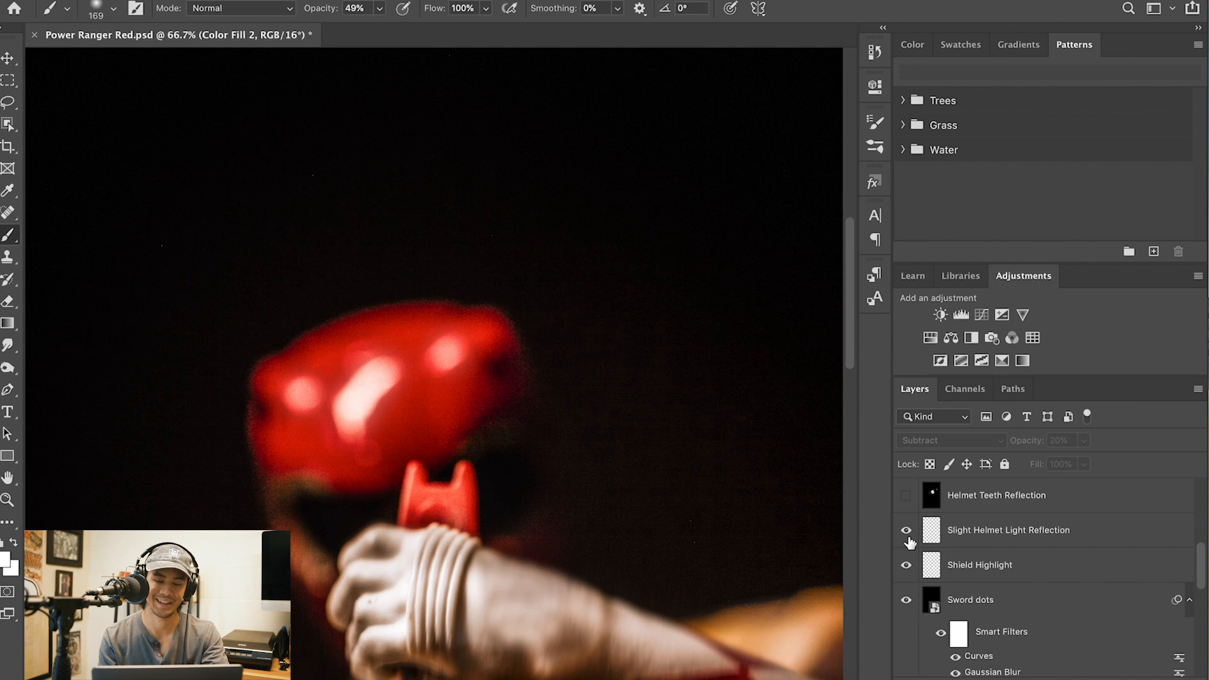
click(908, 535)
key(ctrl+plus)
key(ctrl+plus)
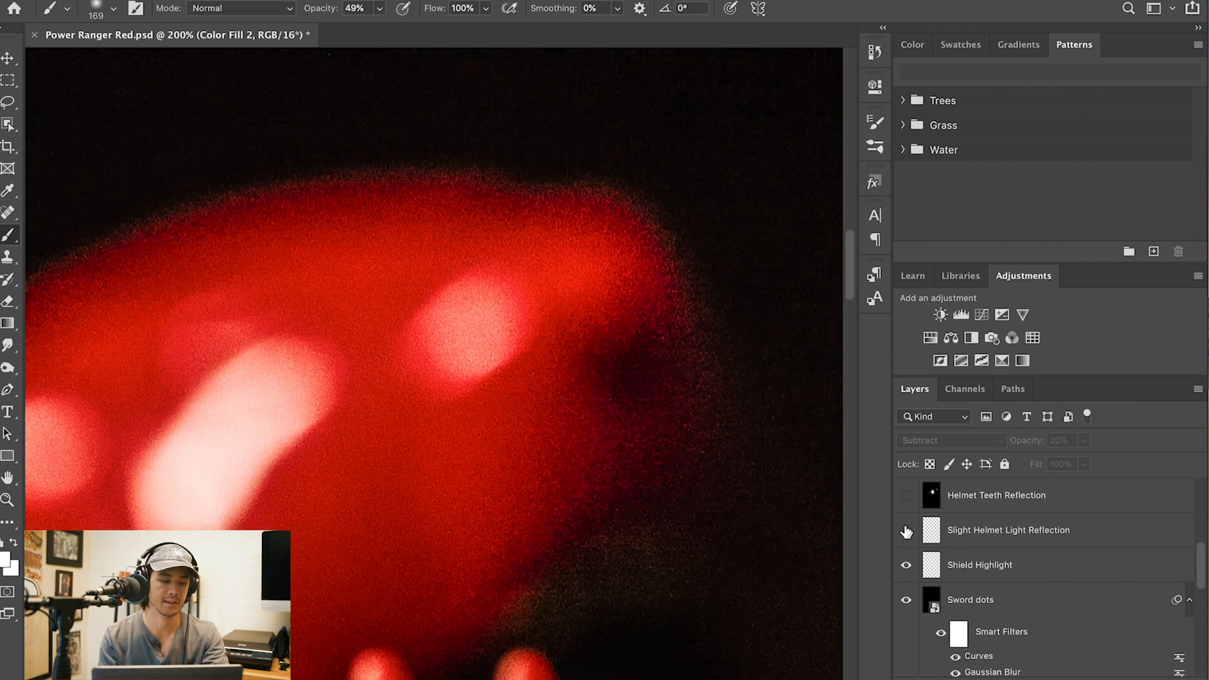
click(907, 532)
click(907, 533)
click(907, 533)
click(906, 532)
click(907, 533)
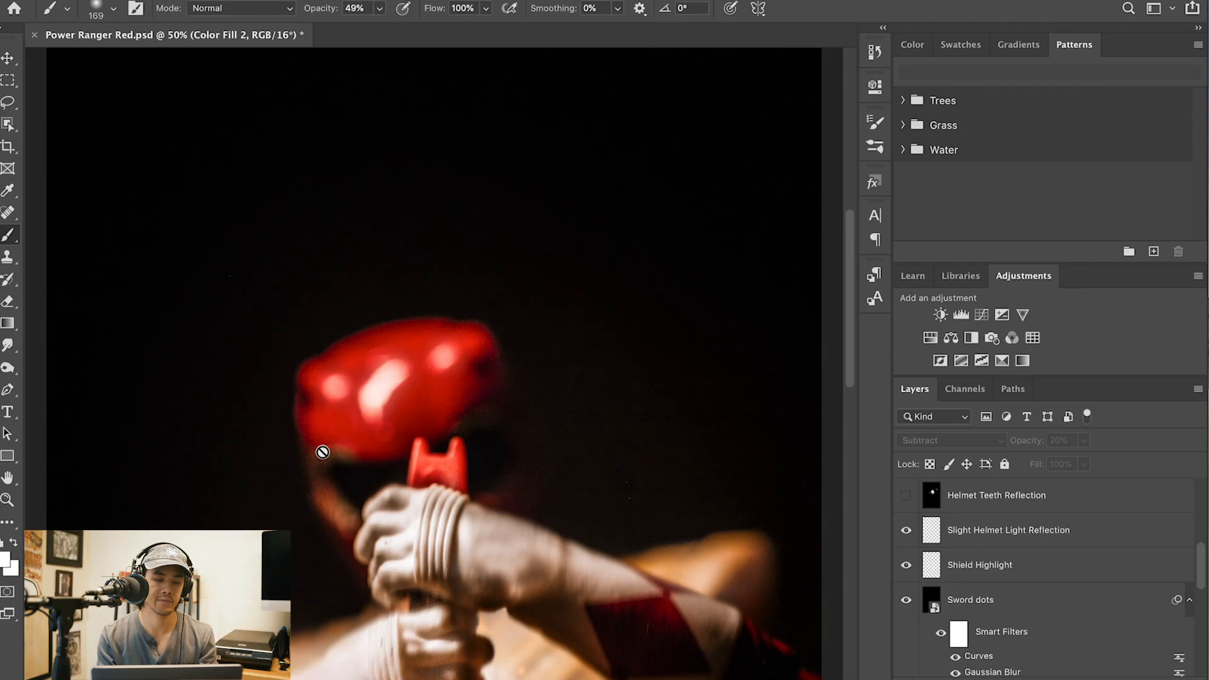
Make the Helmet Teeth Reflection and Coin Flare layers visible
key(ctrl+plus)
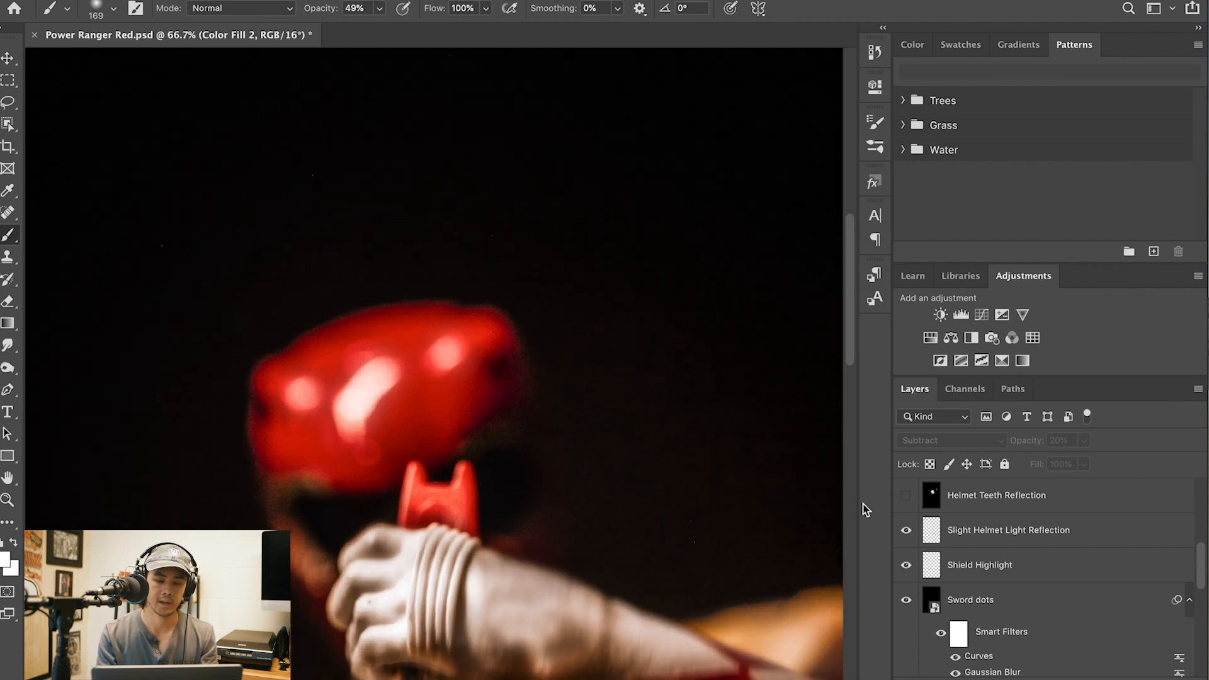
click(906, 495)
key(ctrl+0)
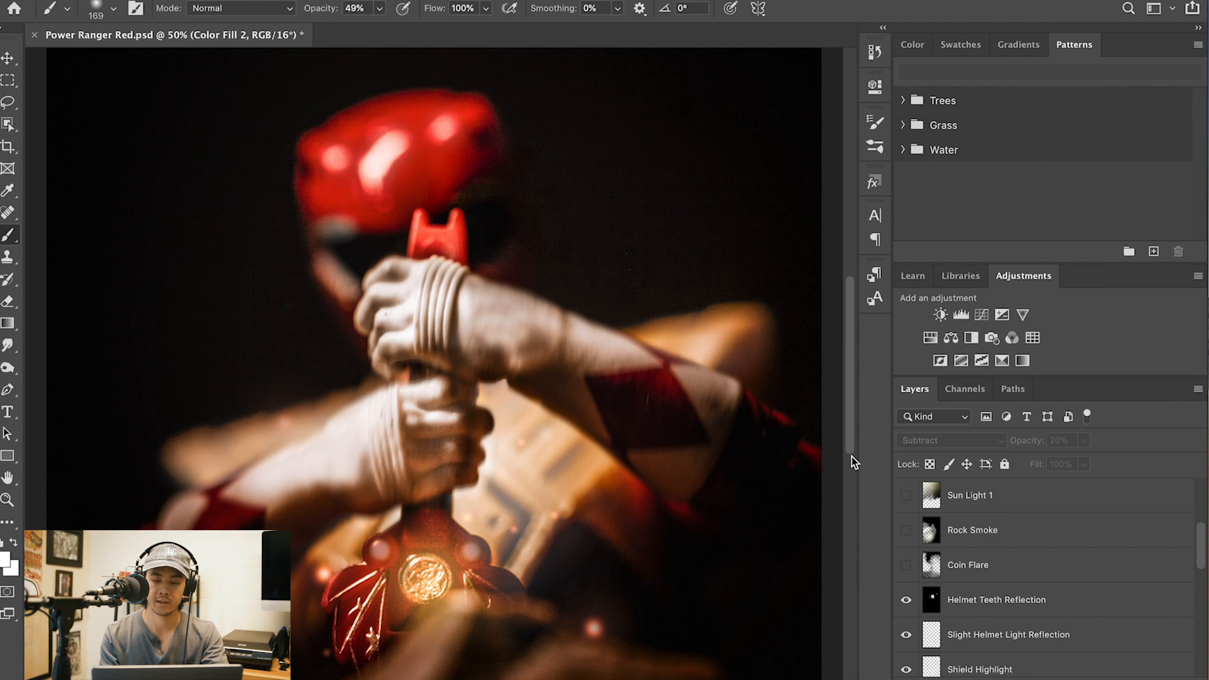
scroll(852, 456, down, 5)
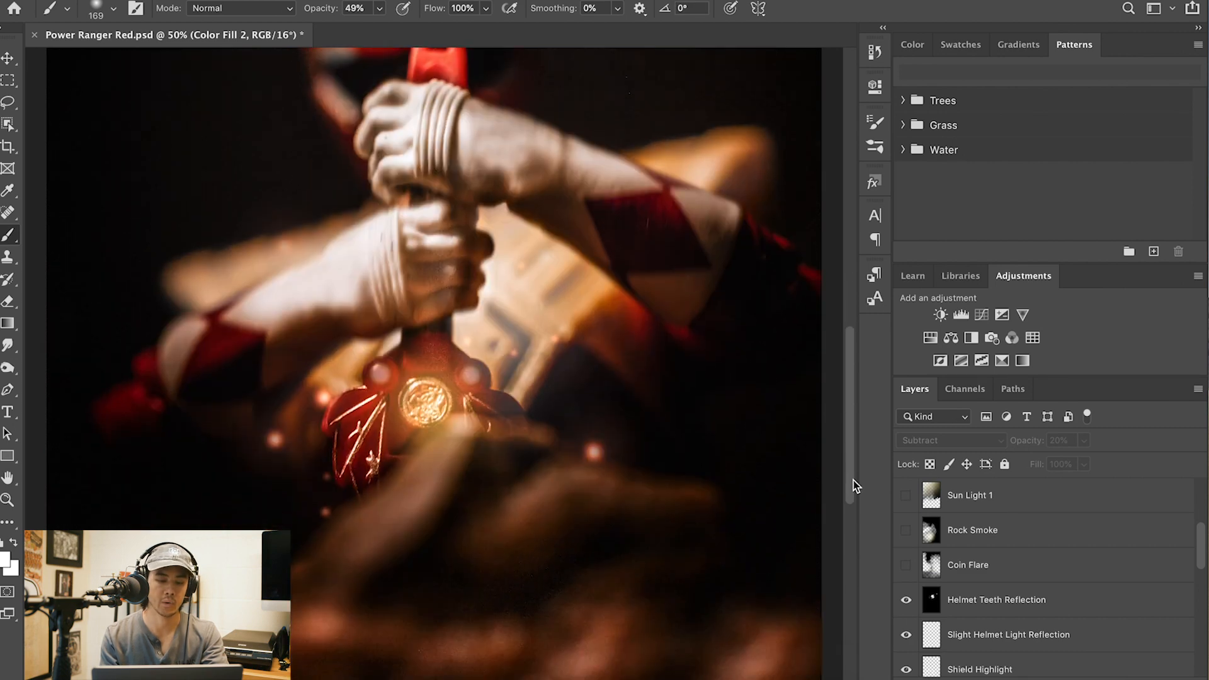
click(905, 565)
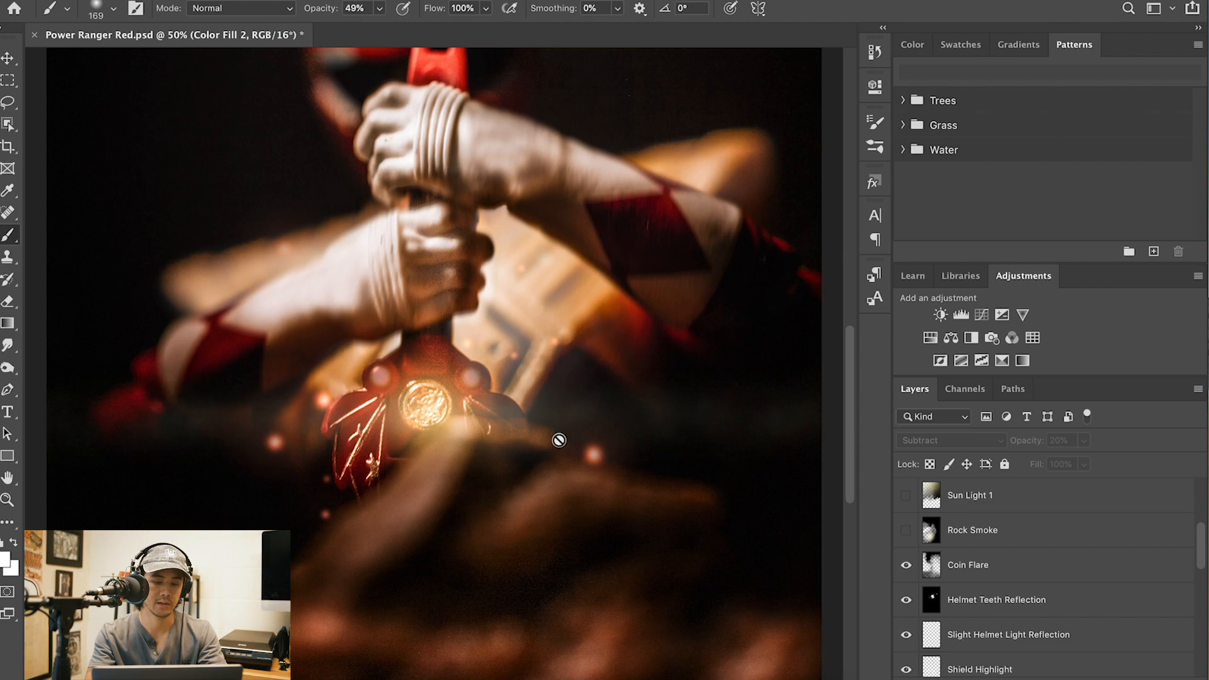
Choose the 5000 px smoke brush 94 from the Free Smoke Photoshop Brushes 7 2 set
key(super+minus)
key(super+minus)
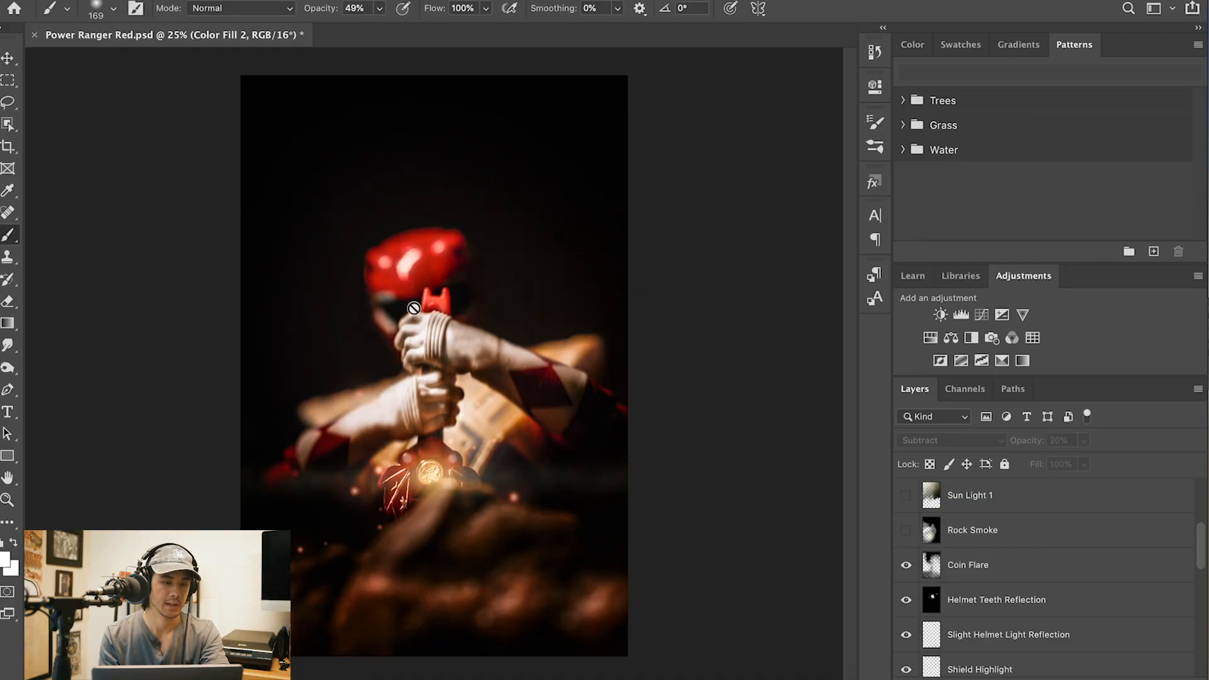
click(96, 9)
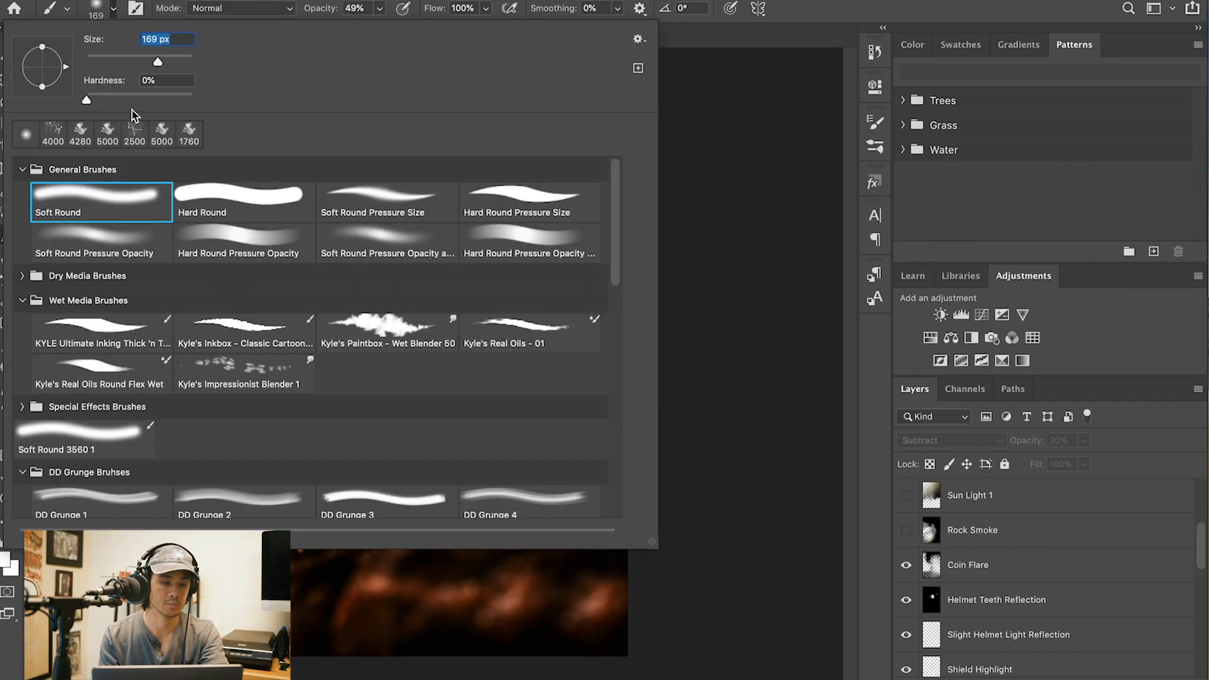
click(107, 136)
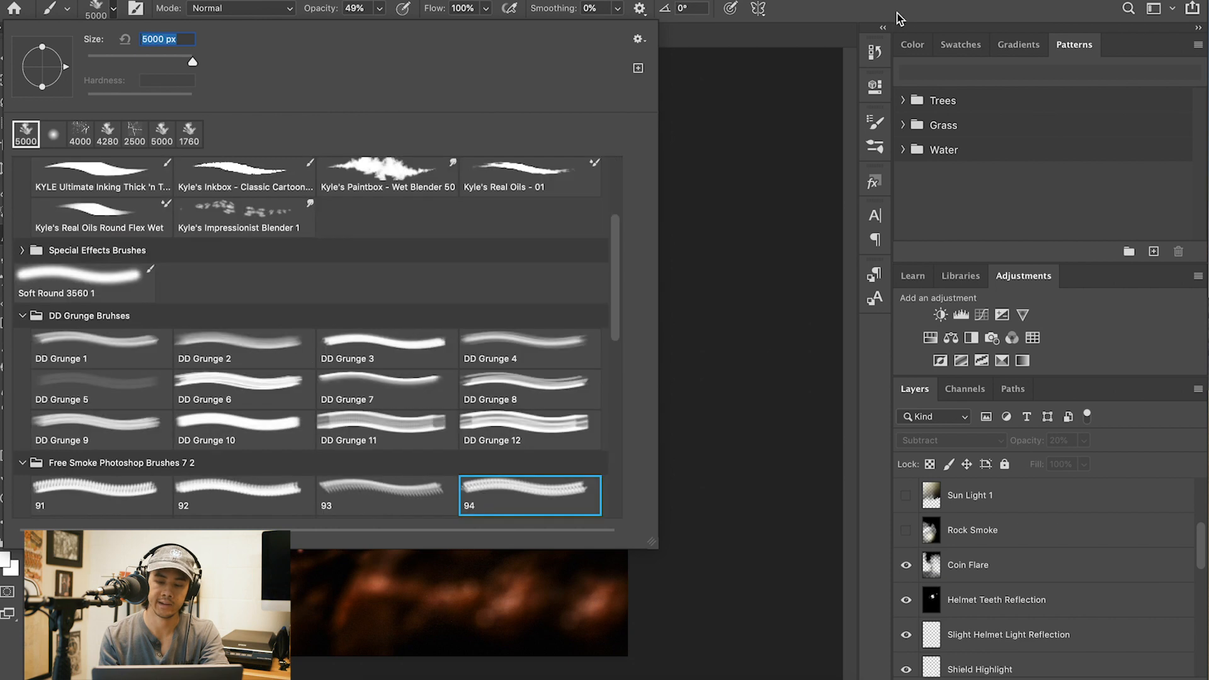
click(899, 19)
Make the Rock Smoke, Sun Light 1 and Sun Relection layers visible
click(905, 531)
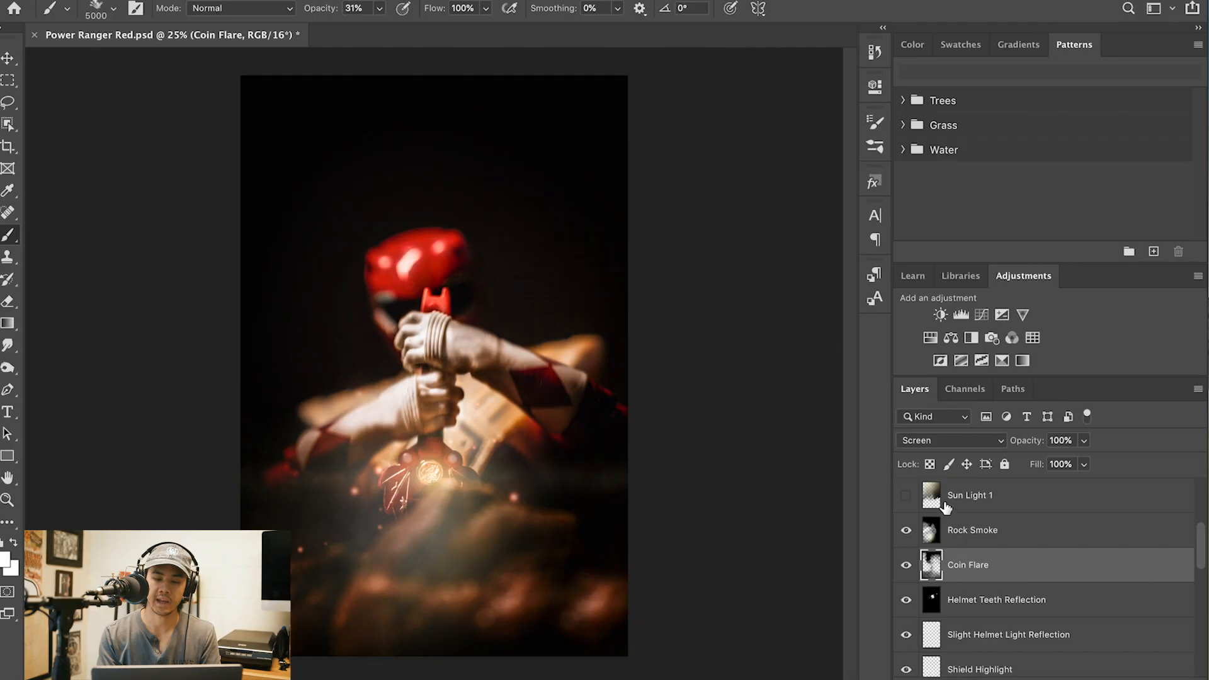
click(906, 498)
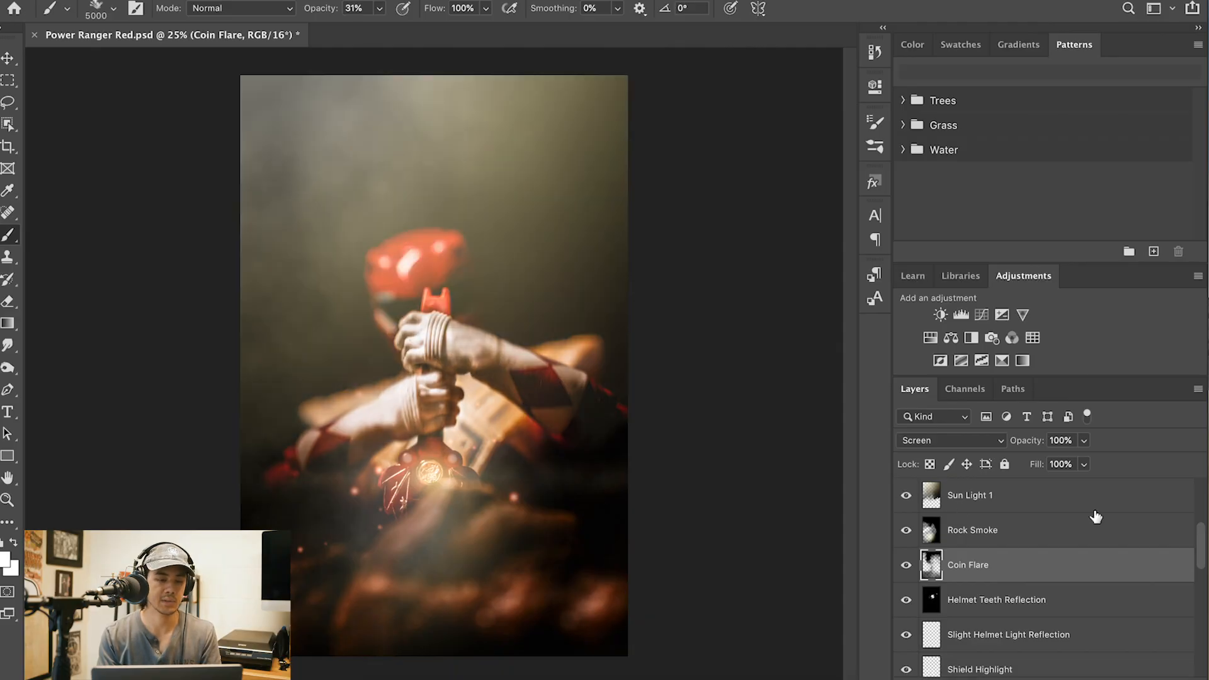
scroll(942, 488, up, 1)
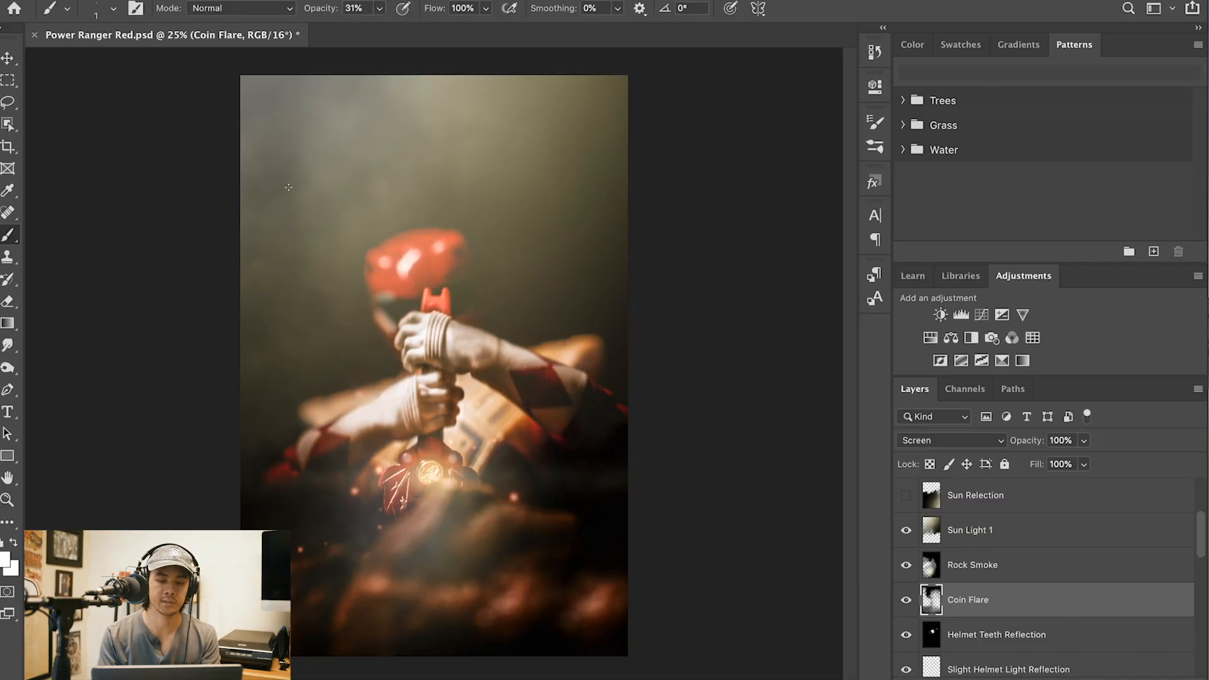
key(ctrl+equal)
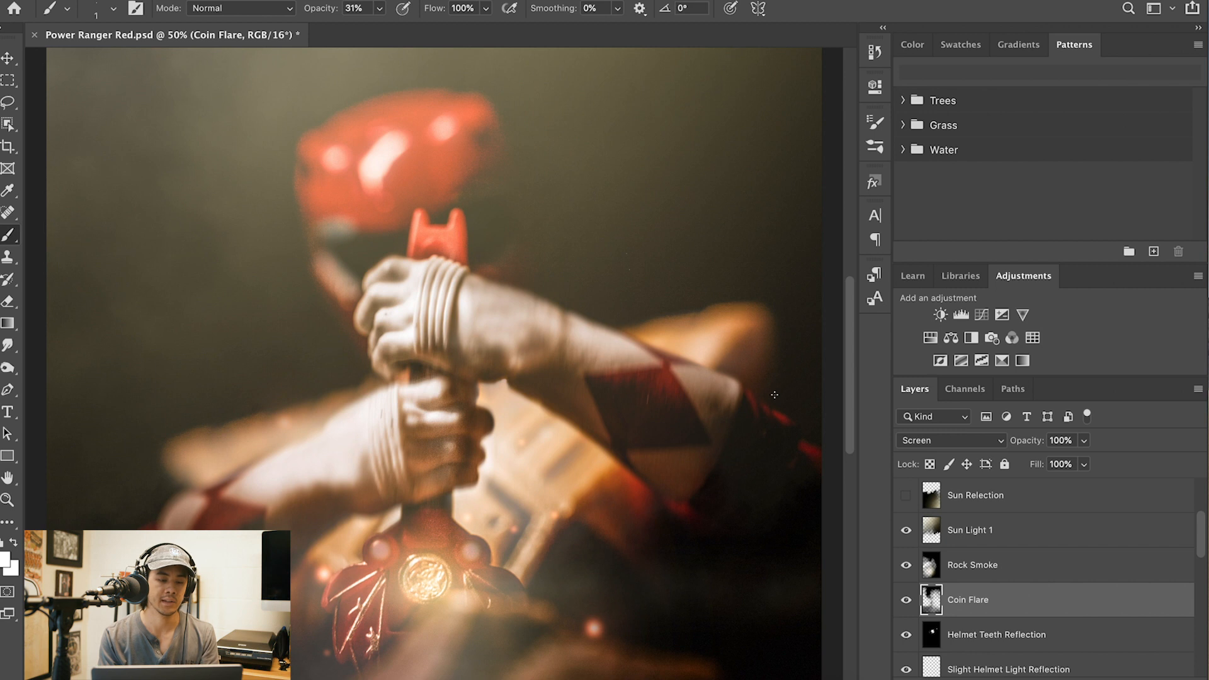
drag(845, 363, 848, 371)
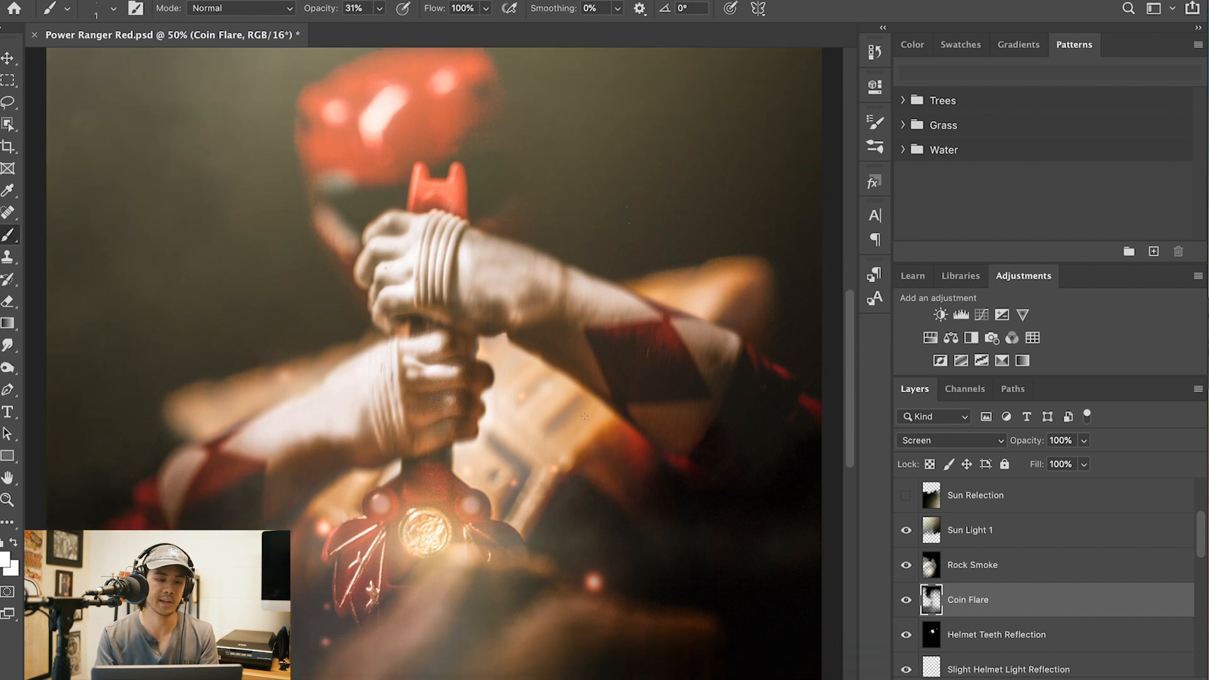
key(ctrl+minus)
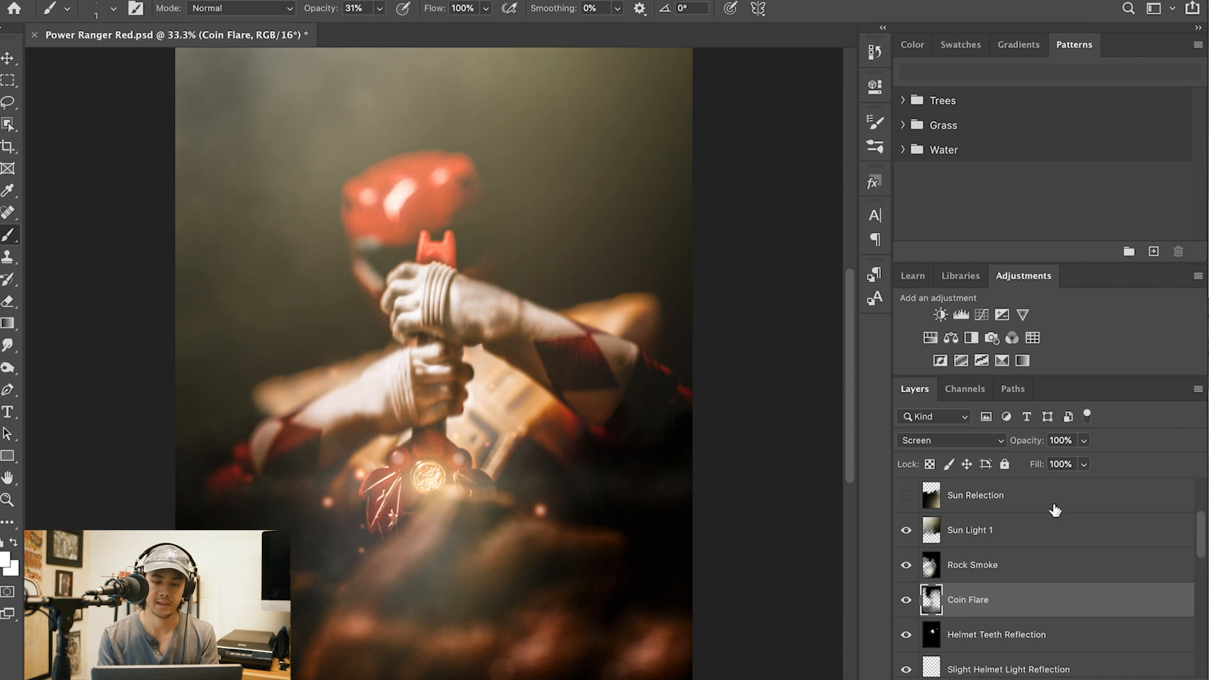
click(907, 495)
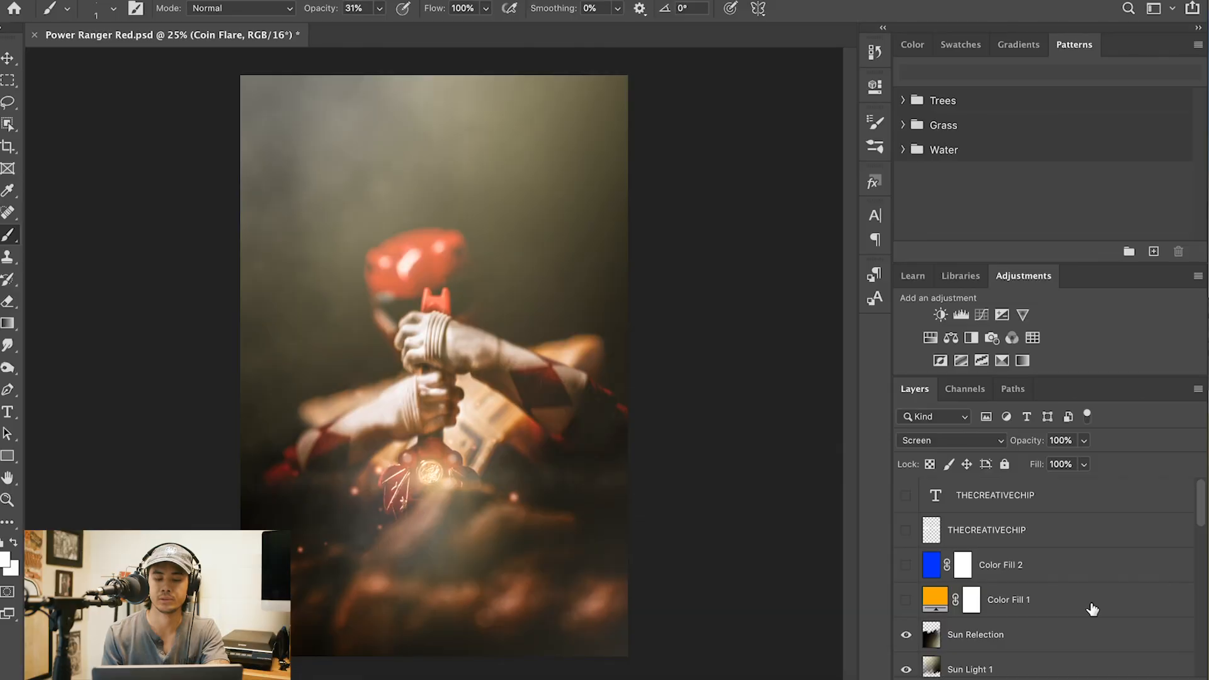
Select the blue Color Fill 2 layer and make it visible
click(1092, 607)
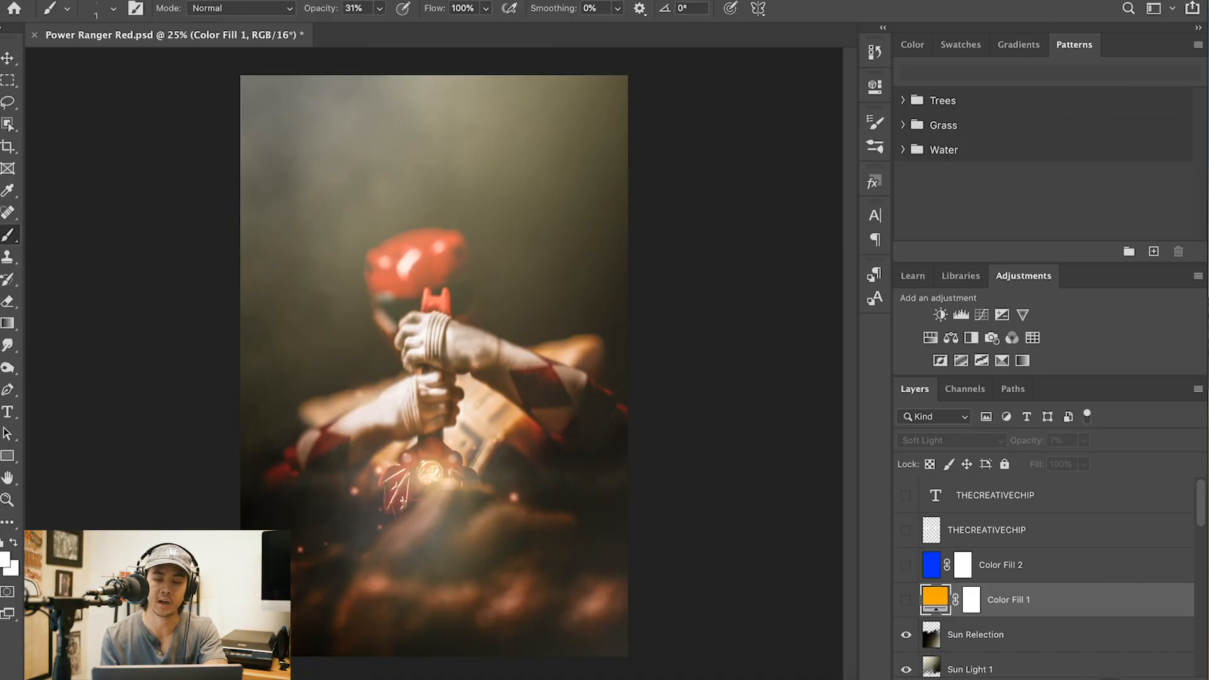
click(1108, 678)
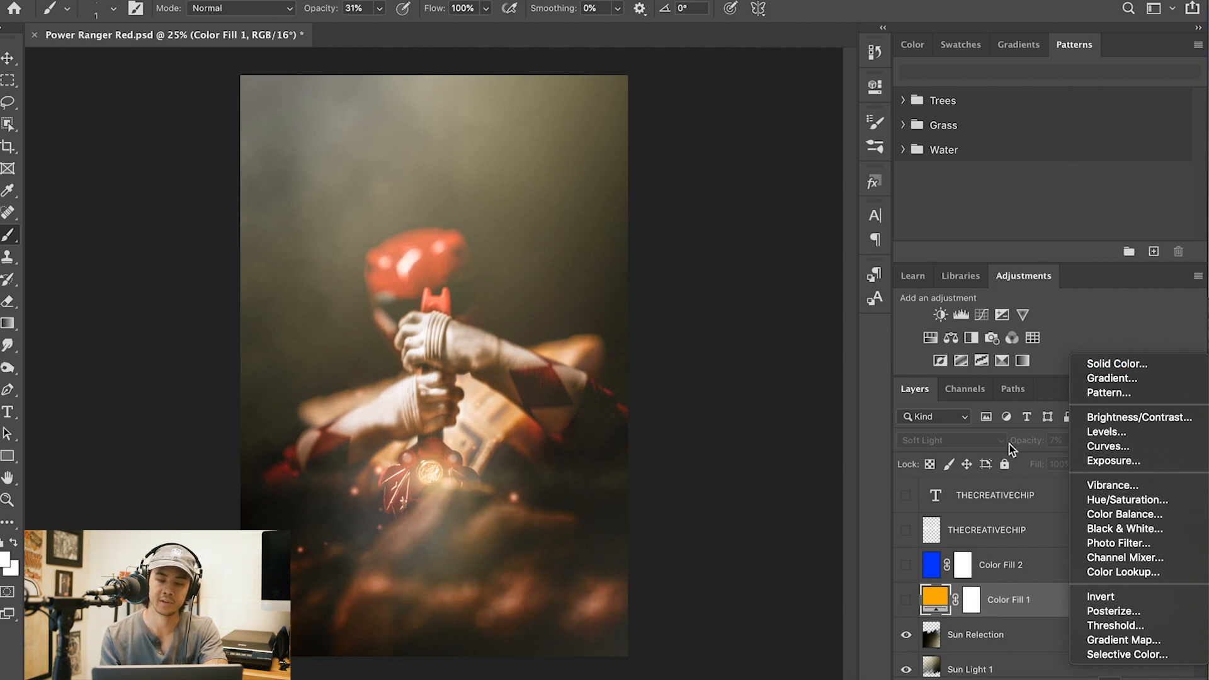
click(1006, 580)
click(1010, 579)
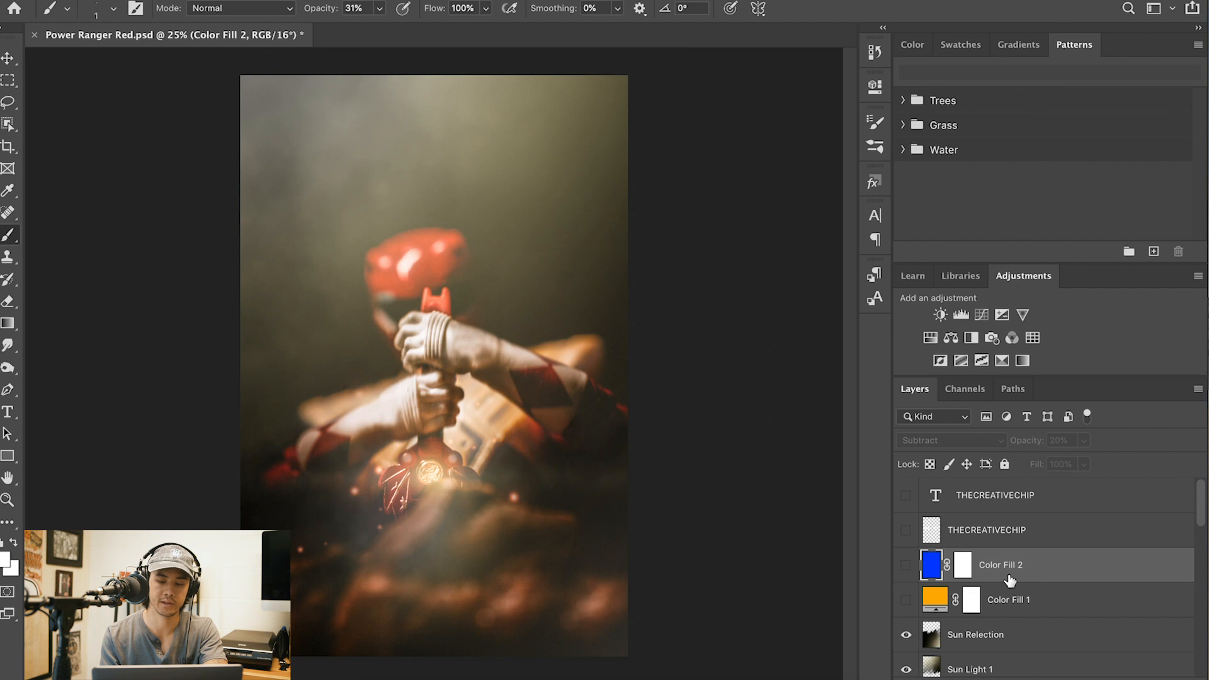
click(909, 563)
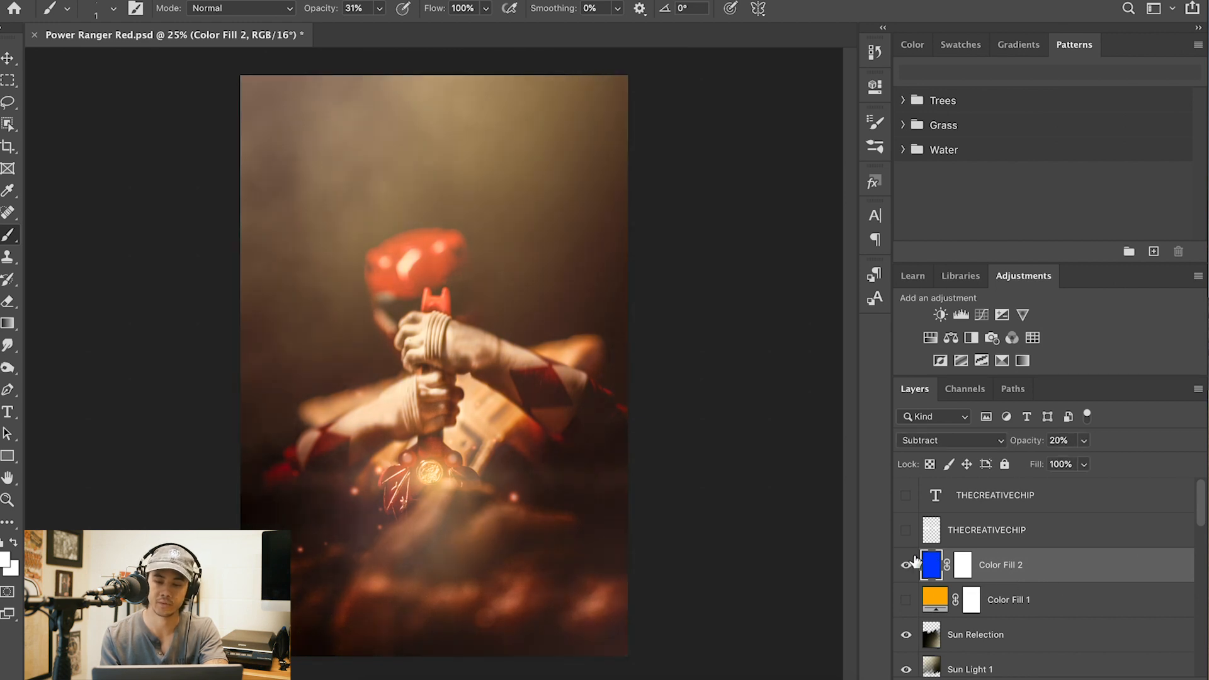
Raise the Color Fill 2 layer's opacity to 100% and try Normal blending before restoring the Subtract mode
click(1084, 440)
drag(1081, 461, 1146, 461)
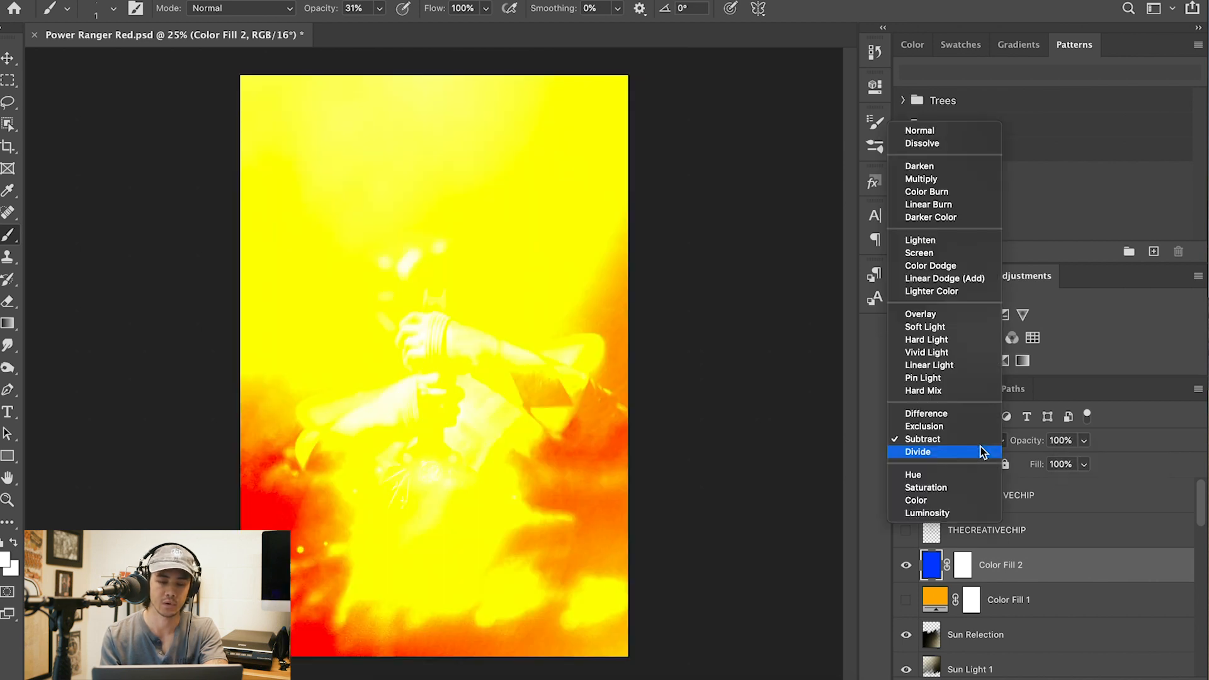
click(973, 132)
click(980, 439)
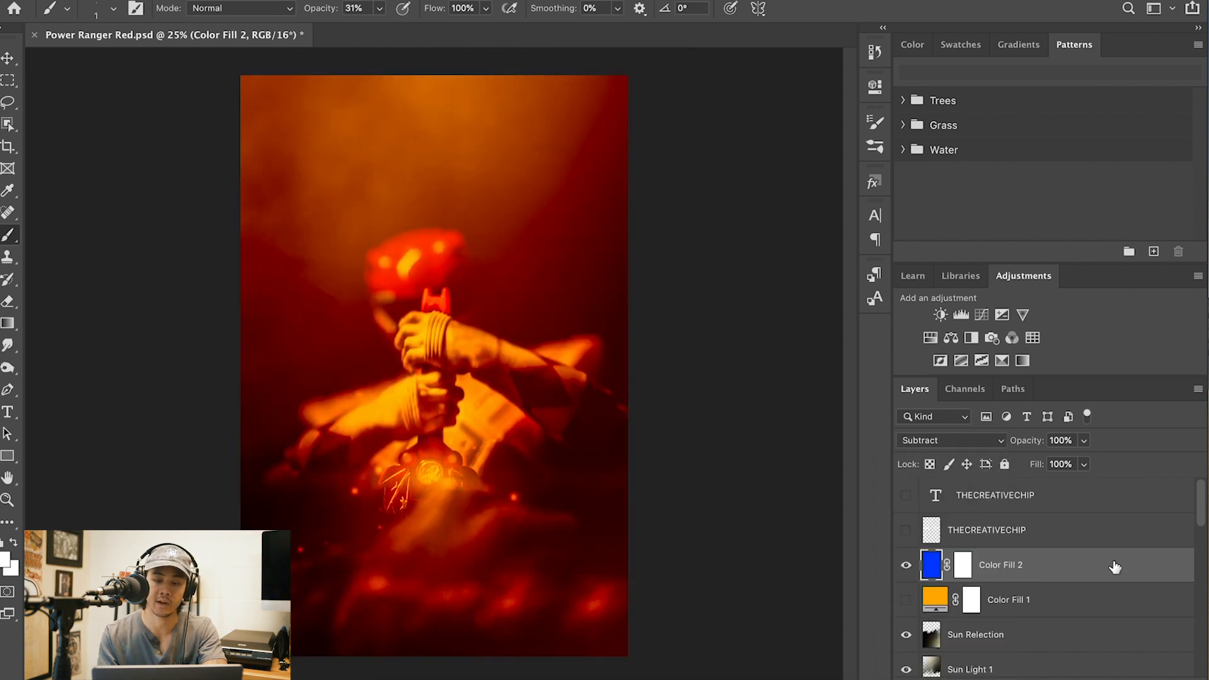
Lower the Color Fill 2 layer's opacity to 19%
click(1084, 441)
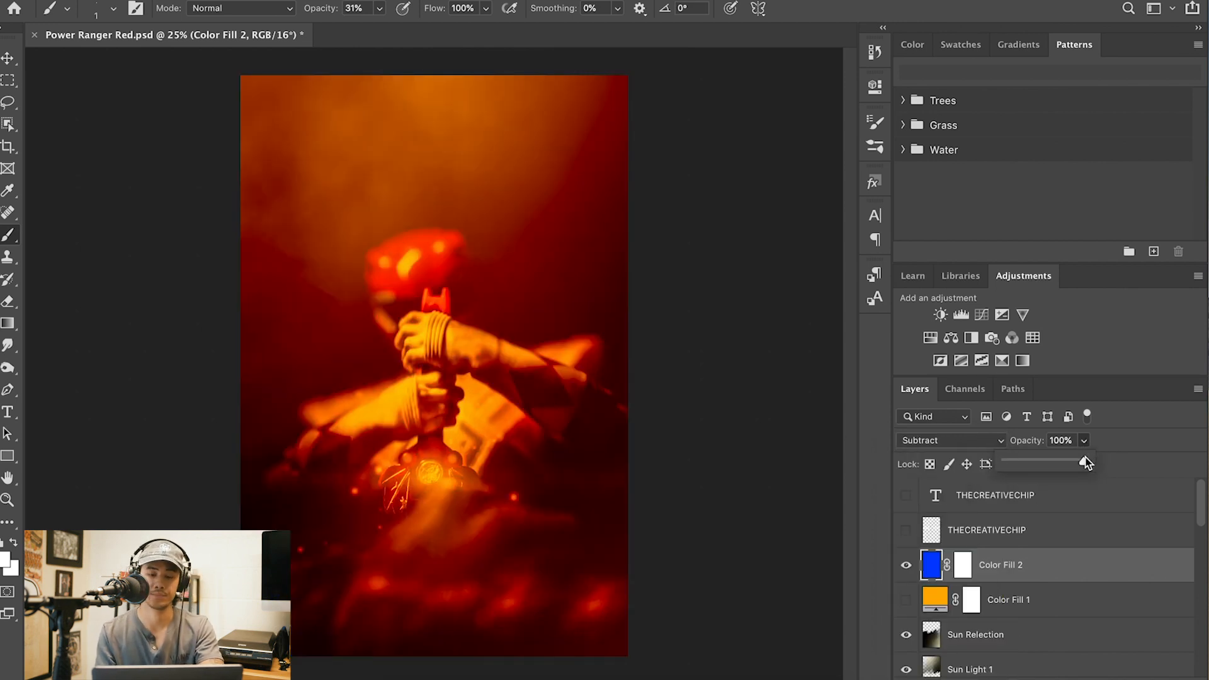
drag(1073, 463, 1037, 463)
click(1062, 443)
text(19)
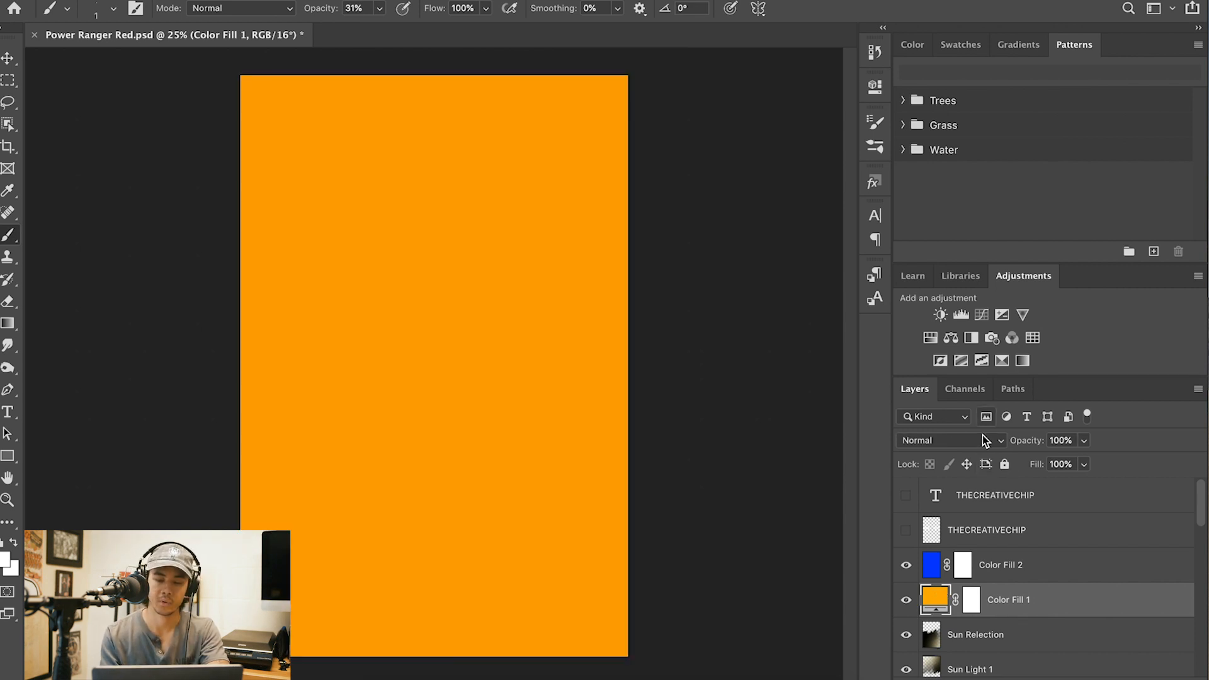
Set the orange Color Fill 1 layer to Soft Light blending at 7% opacity
click(983, 439)
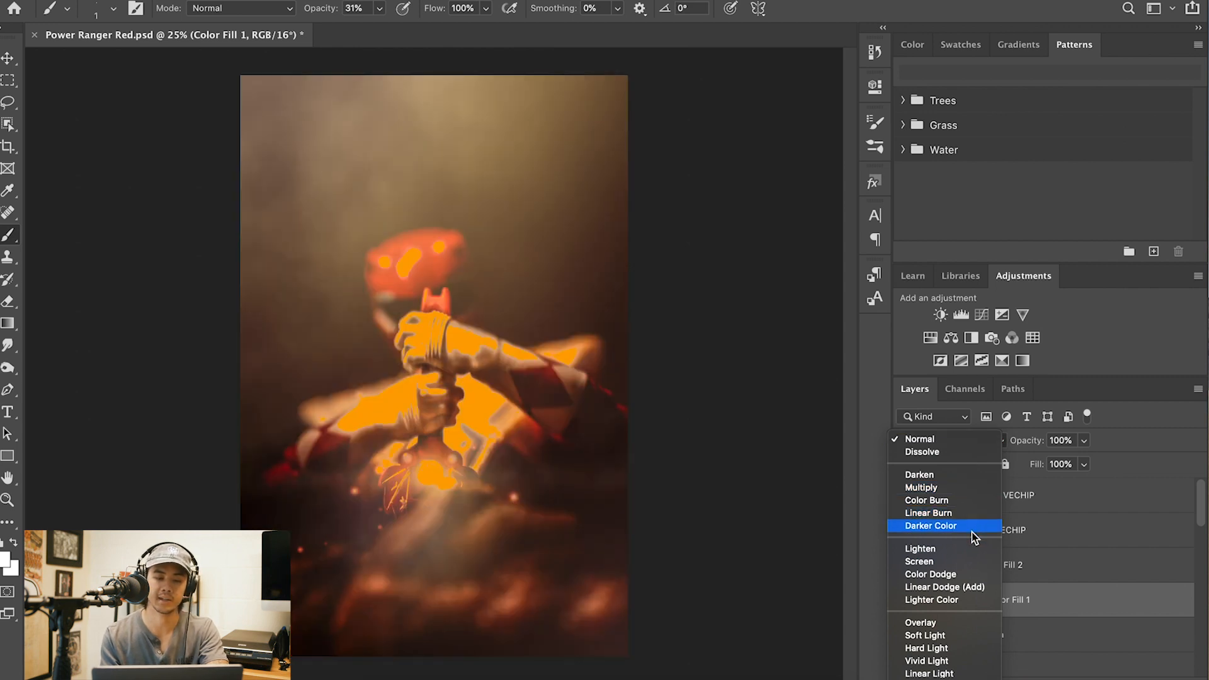
click(924, 634)
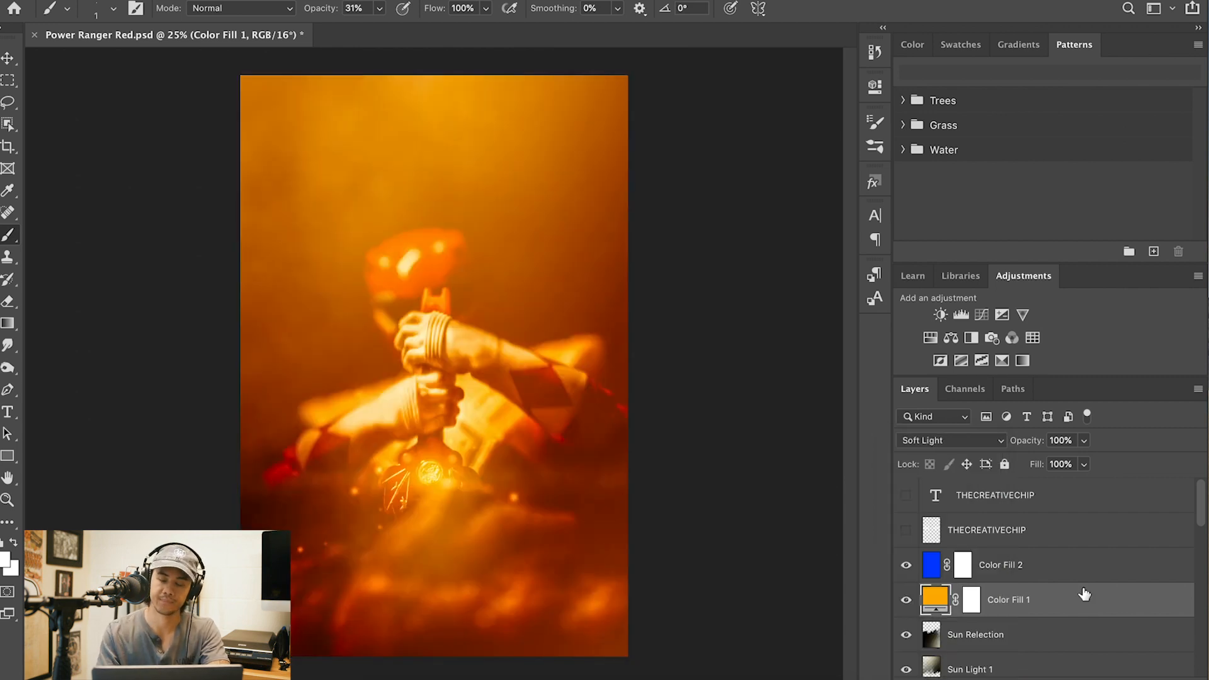
click(1085, 441)
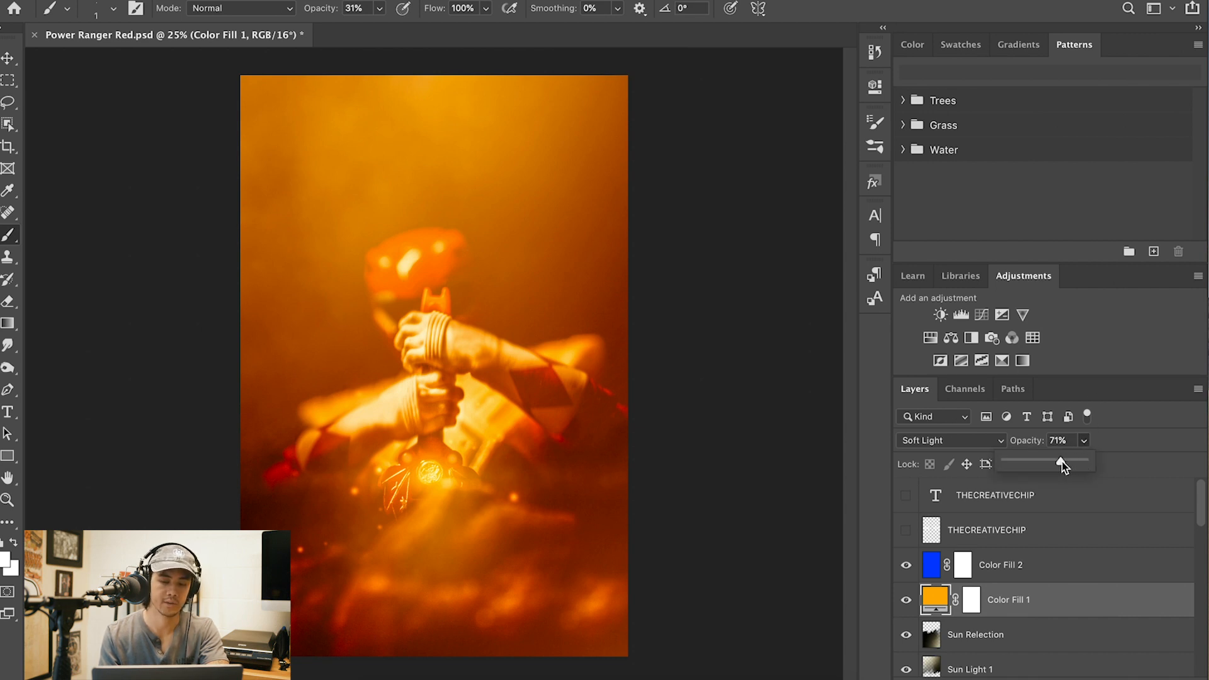
drag(1049, 462, 1018, 463)
click(1064, 440)
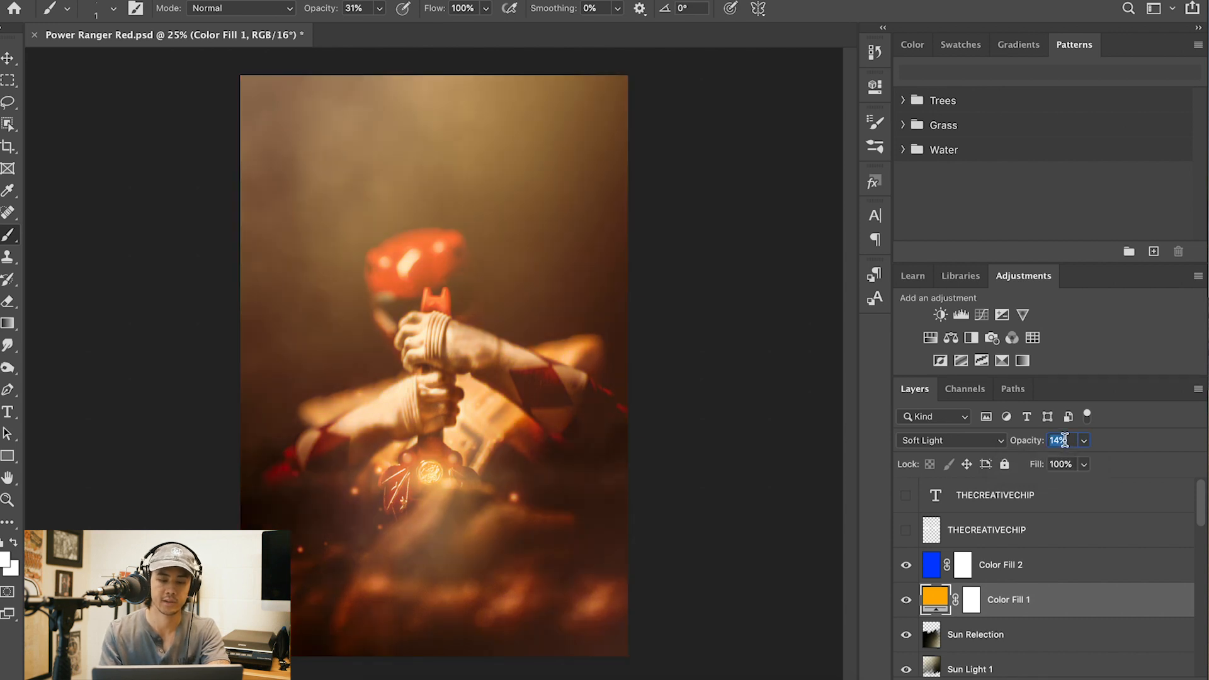
text(7)
key(Return)
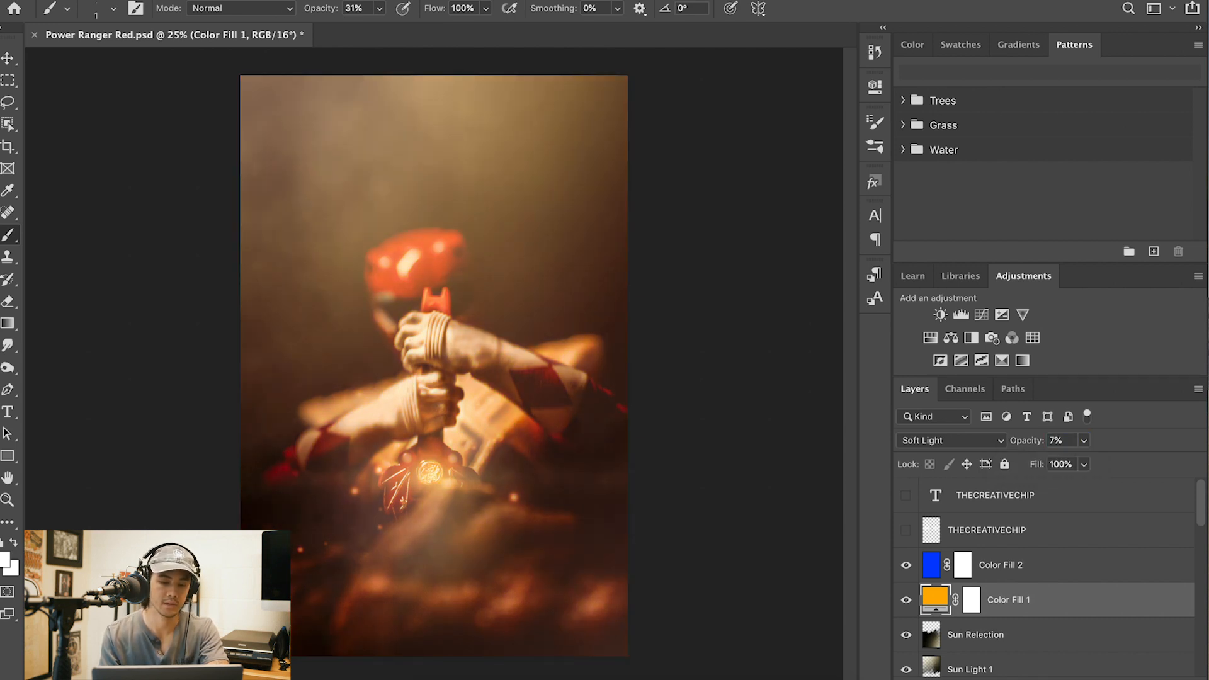